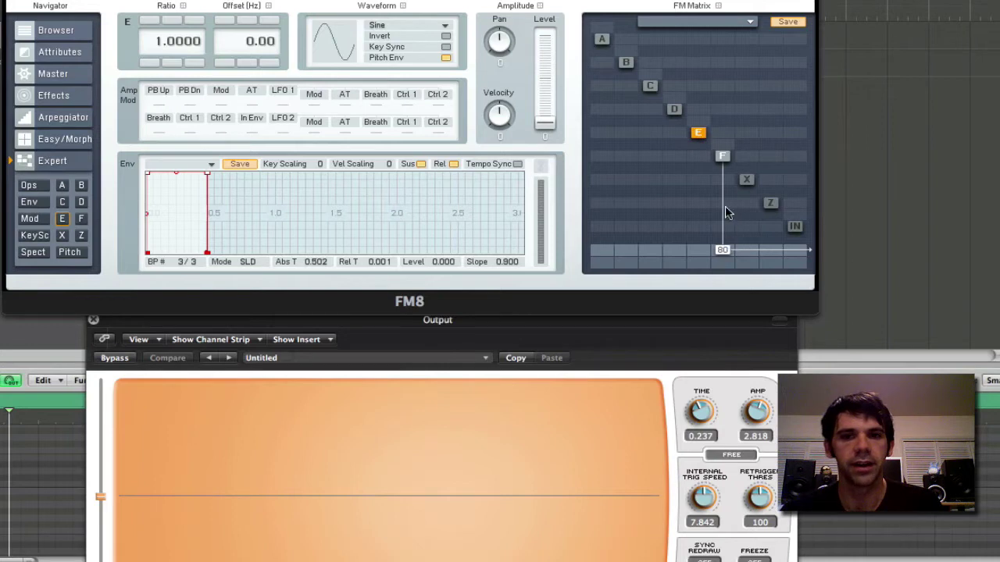
# Step: Step operator F's Ratio up to 5.0000, then drag operator E's Ratio down to 0.5000
pyautogui.click(722, 156)
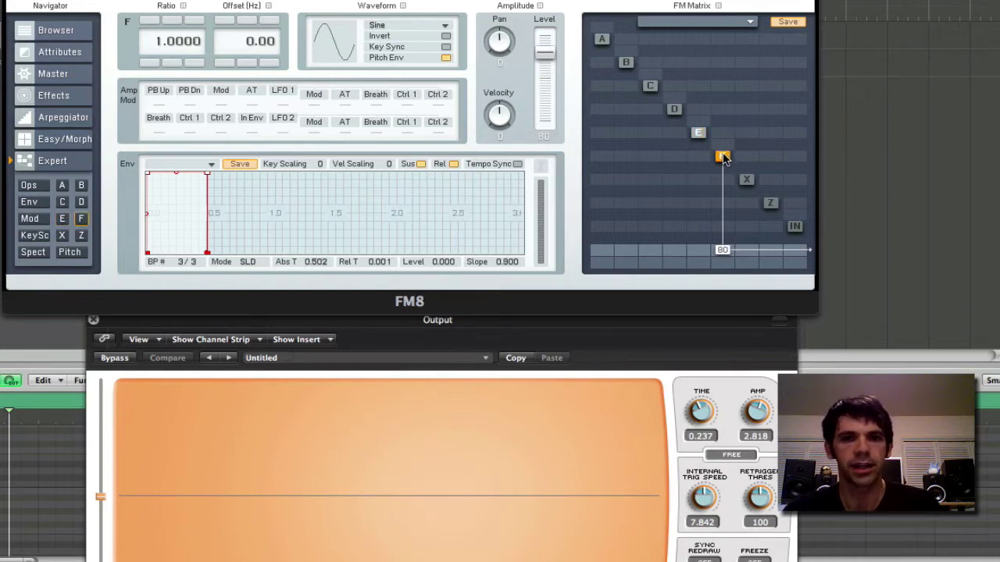
pyautogui.click(145, 22)
pyautogui.click(145, 22)
pyautogui.click(145, 22)
pyautogui.click(146, 22)
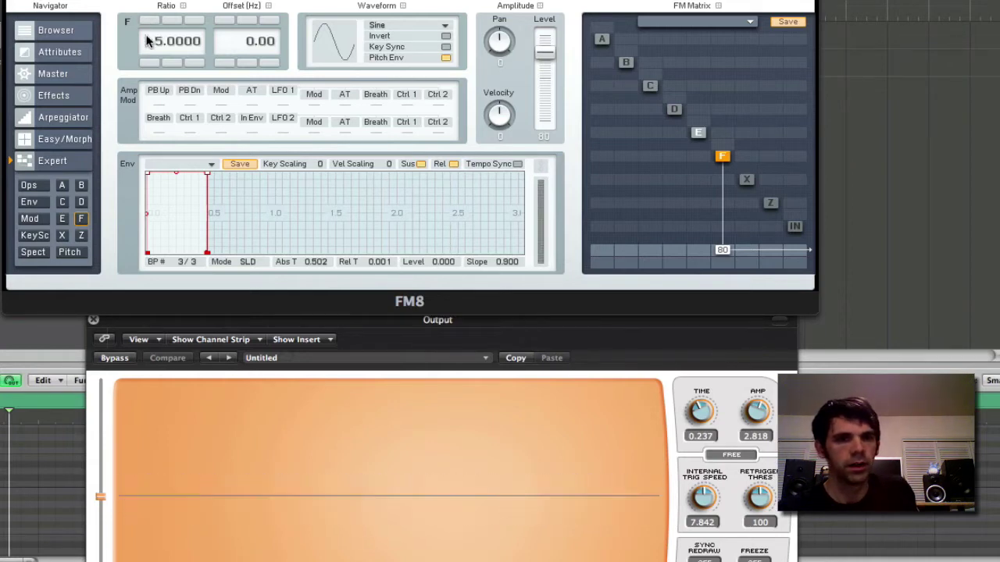
pyautogui.click(149, 63)
pyautogui.click(149, 63)
pyautogui.click(149, 63)
pyautogui.click(149, 64)
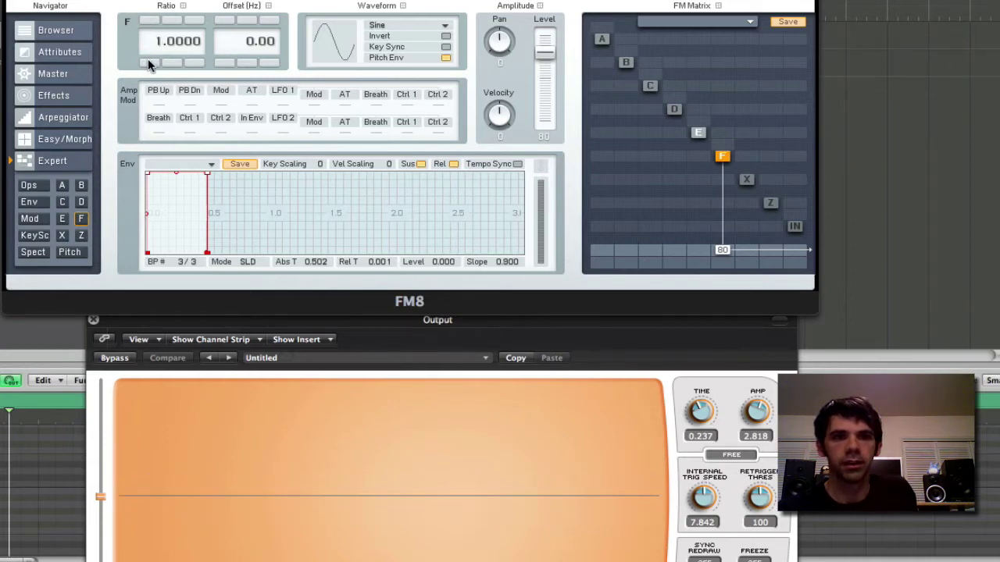
pyautogui.click(153, 22)
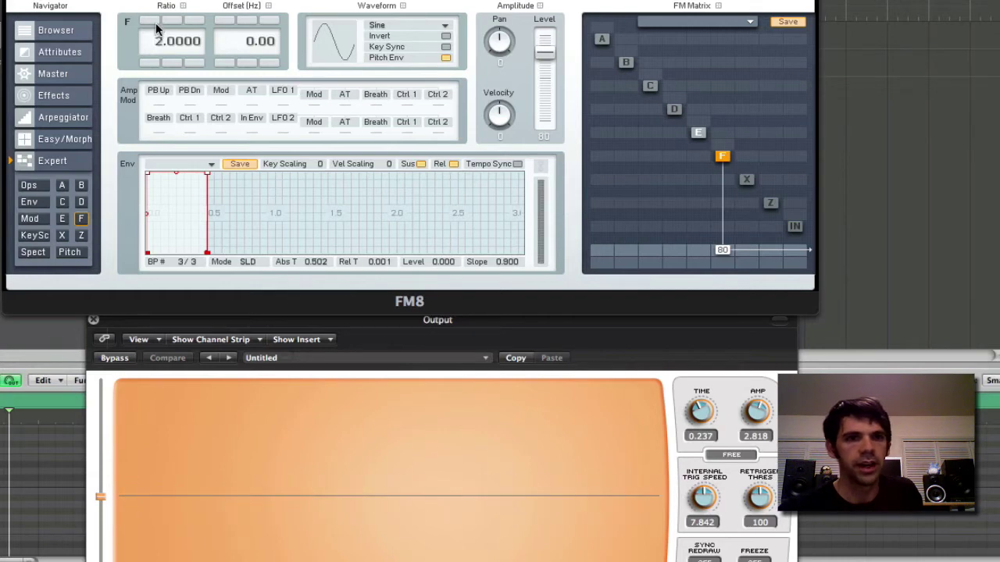
pyautogui.click(155, 22)
pyautogui.click(155, 22)
pyautogui.click(155, 22)
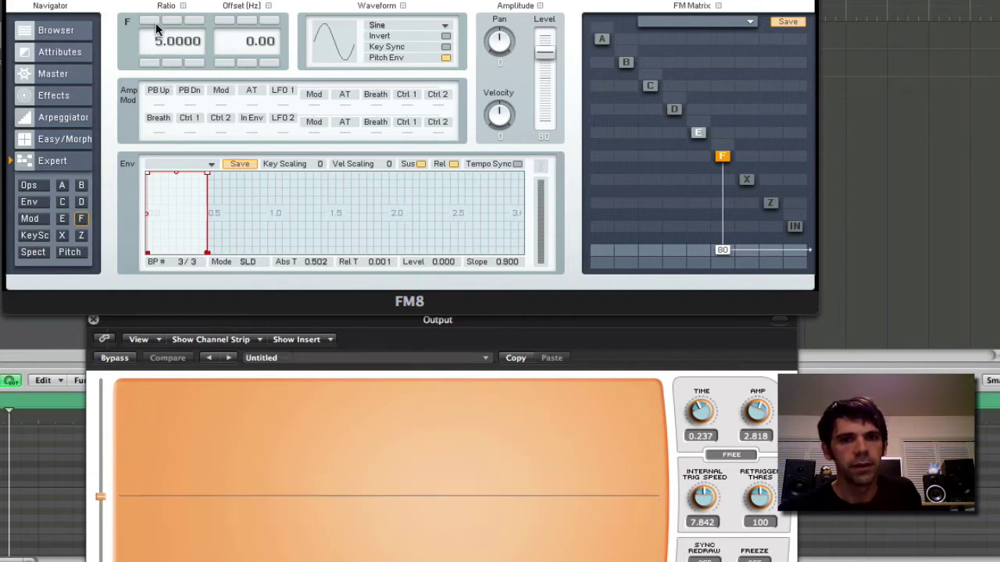
pyautogui.click(700, 134)
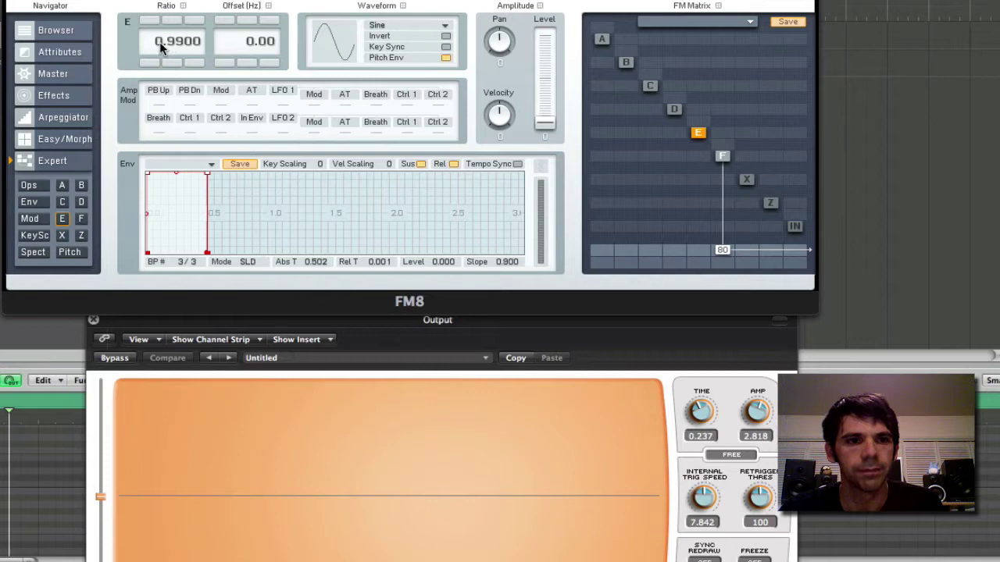
pyautogui.moveTo(149, 41)
pyautogui.mouseDown()
pyautogui.moveTo(149, 75)
pyautogui.moveTo(158, 42)
pyautogui.mouseUp()
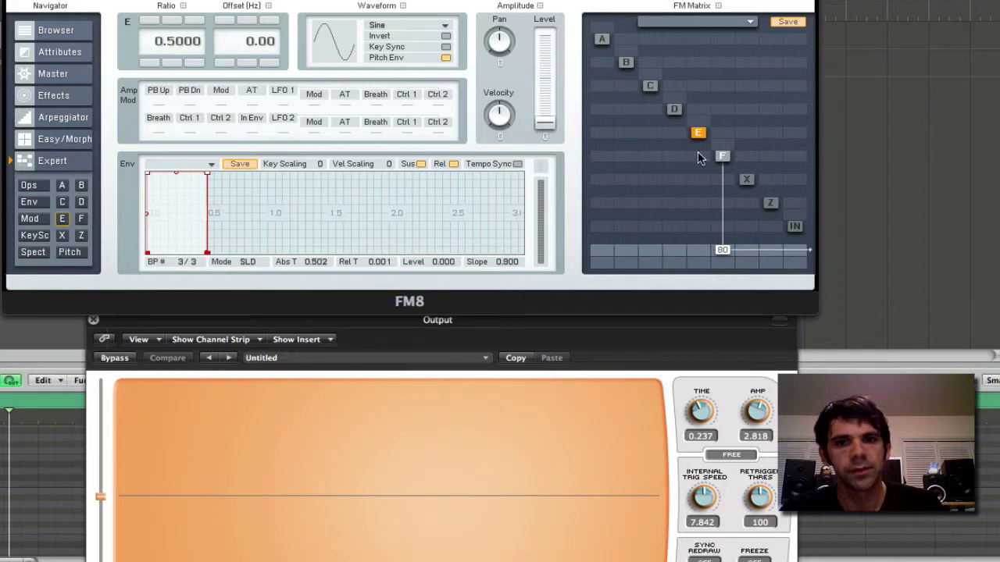
# Step: Create an E→F modulation in the FM Matrix cell and settle its amount at 73
pyautogui.moveTo(698, 155)
pyautogui.mouseDown()
pyautogui.moveTo(700, 123)
pyautogui.moveTo(693, 182)
pyautogui.moveTo(708, 133)
pyautogui.moveTo(700, 158)
pyautogui.mouseUp()
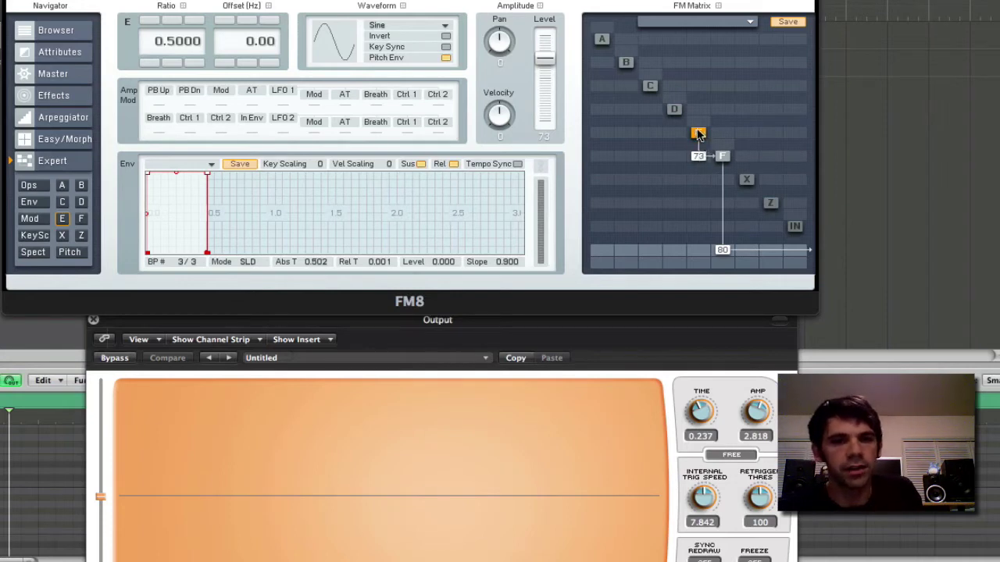
pyautogui.moveTo(700, 158); pyautogui.dragTo(697, 153)
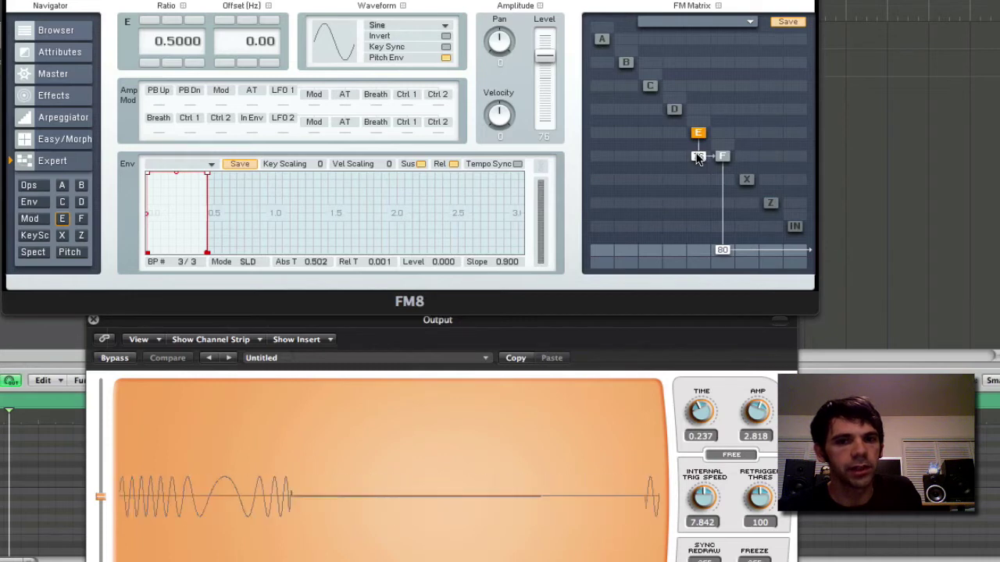
pyautogui.moveTo(697, 156)
pyautogui.mouseDown()
pyautogui.moveTo(689, 213)
pyautogui.moveTo(701, 160)
pyautogui.mouseUp()
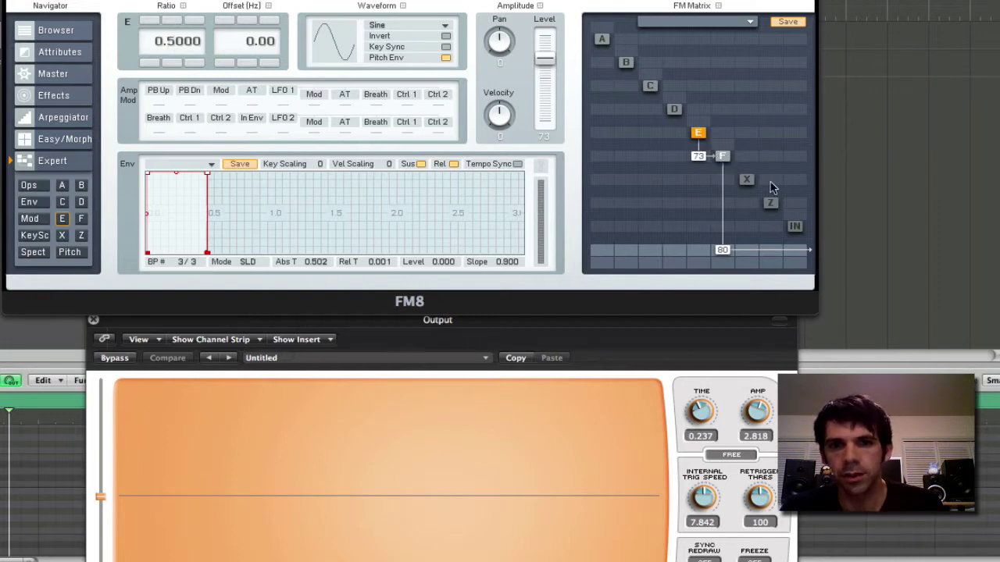
# Step: Review operator F's ratio of 5.0000 and operator E's ratio of 0.5000
pyautogui.click(722, 157)
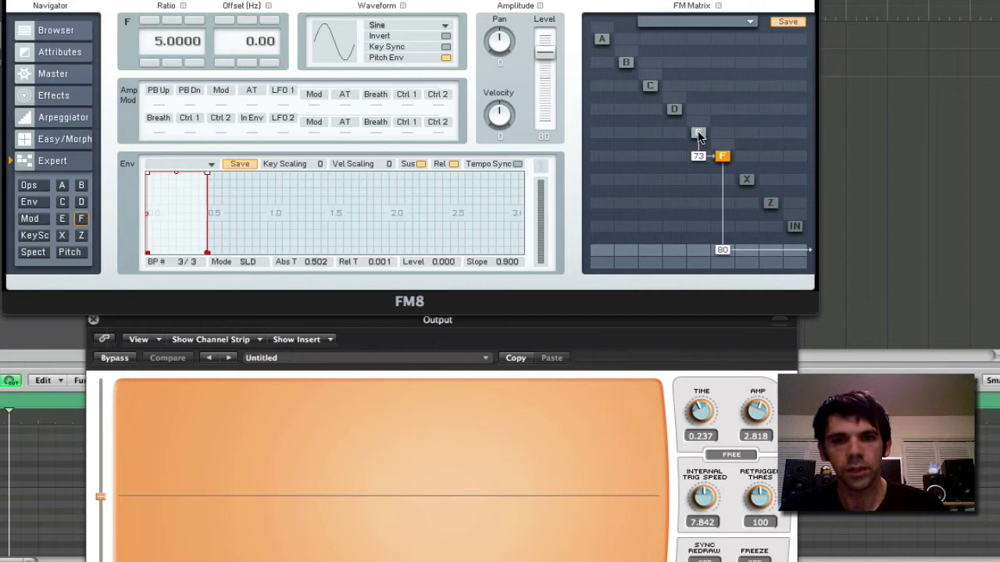
pyautogui.click(699, 134)
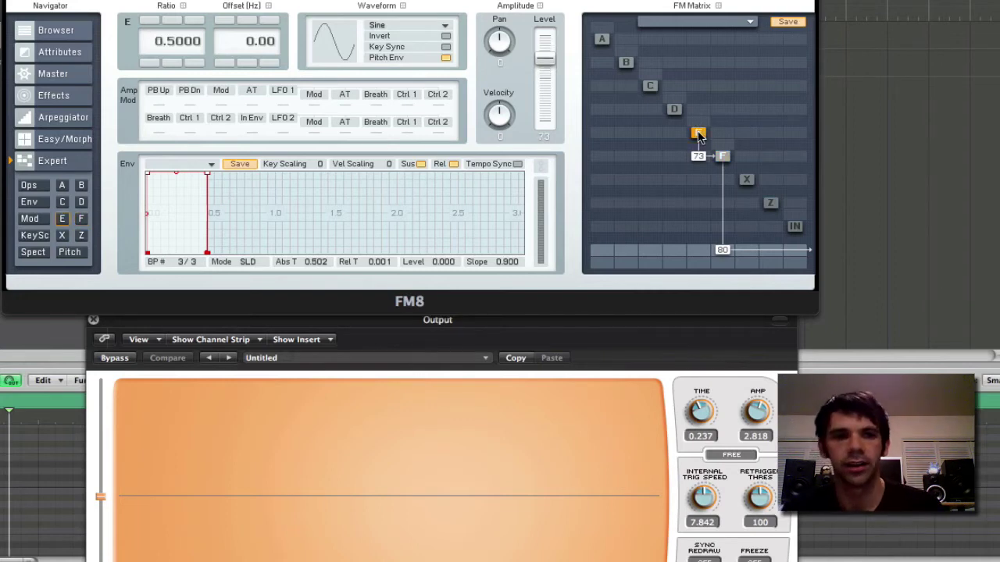
pyautogui.click(720, 157)
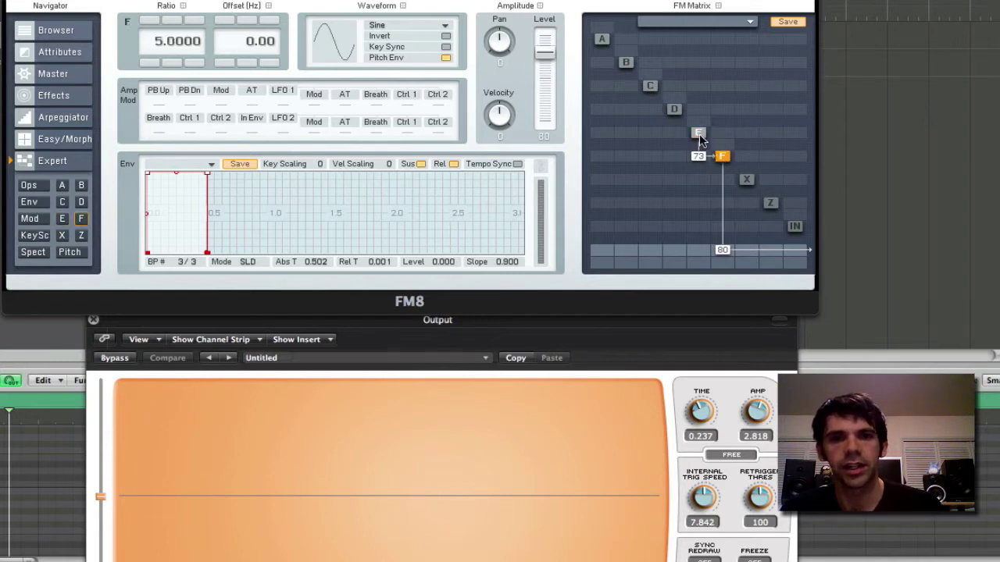
pyautogui.click(699, 135)
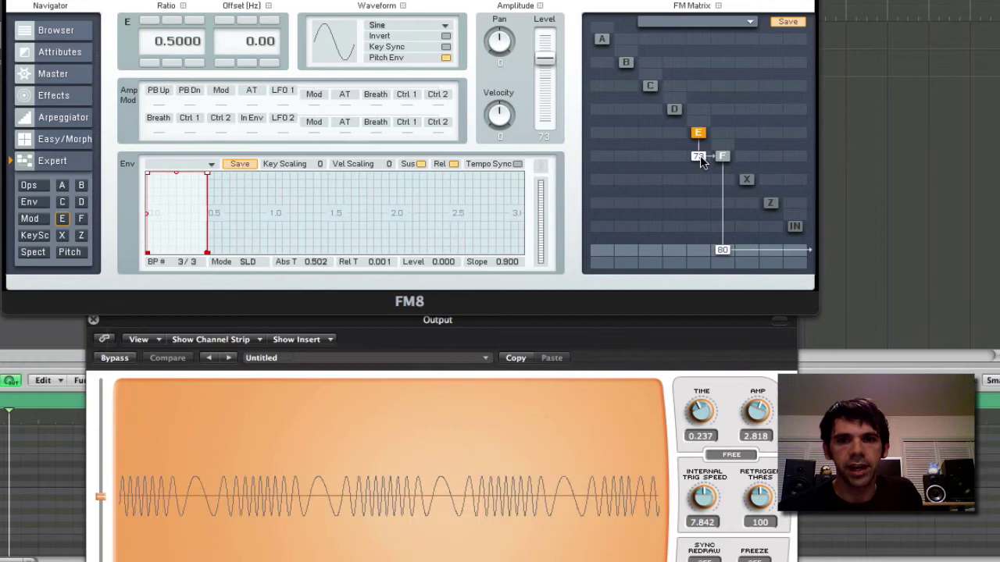
pyautogui.scroll(7, 700, 155)
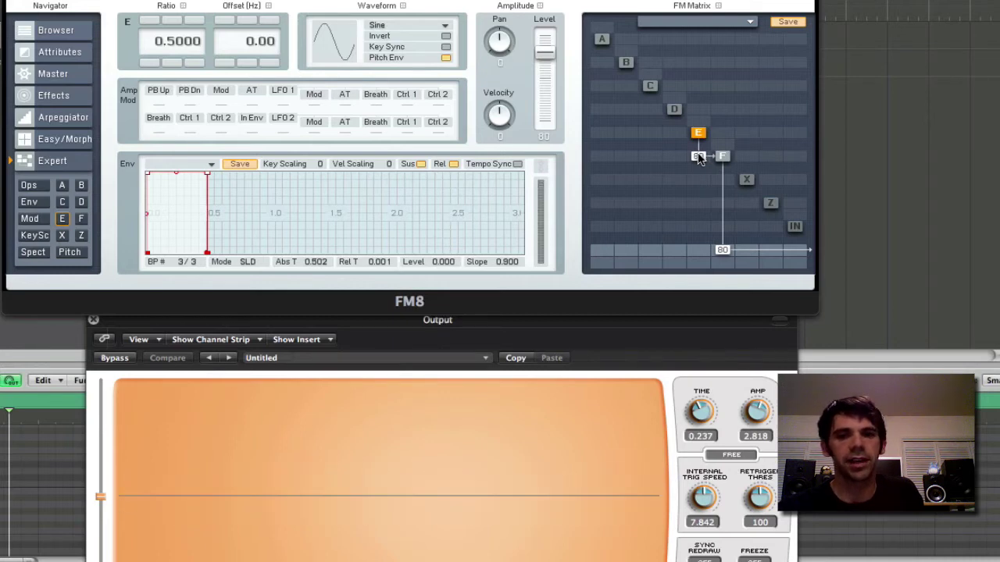
# Step: Adjust the E→F modulation amount, raising it to 83, and return to operator E
pyautogui.moveTo(699, 158); pyautogui.dragTo(688, 185)
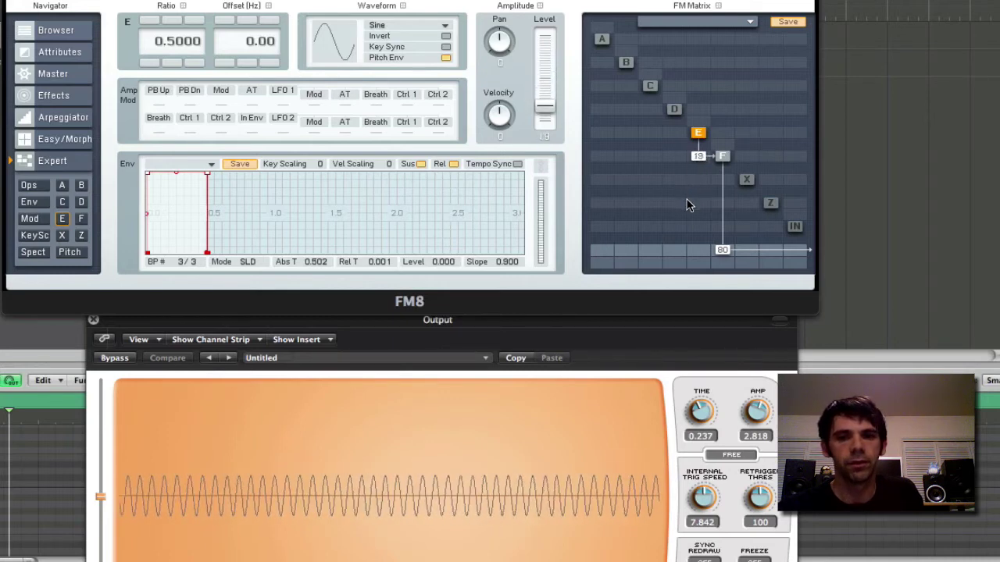
pyautogui.click(723, 156)
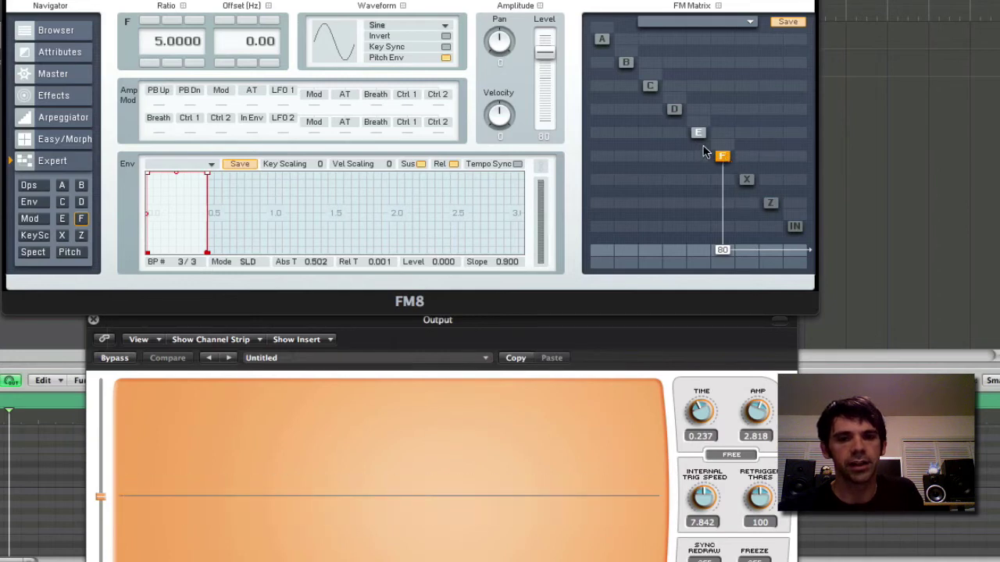
pyautogui.moveTo(700, 158); pyautogui.dragTo(708, 97)
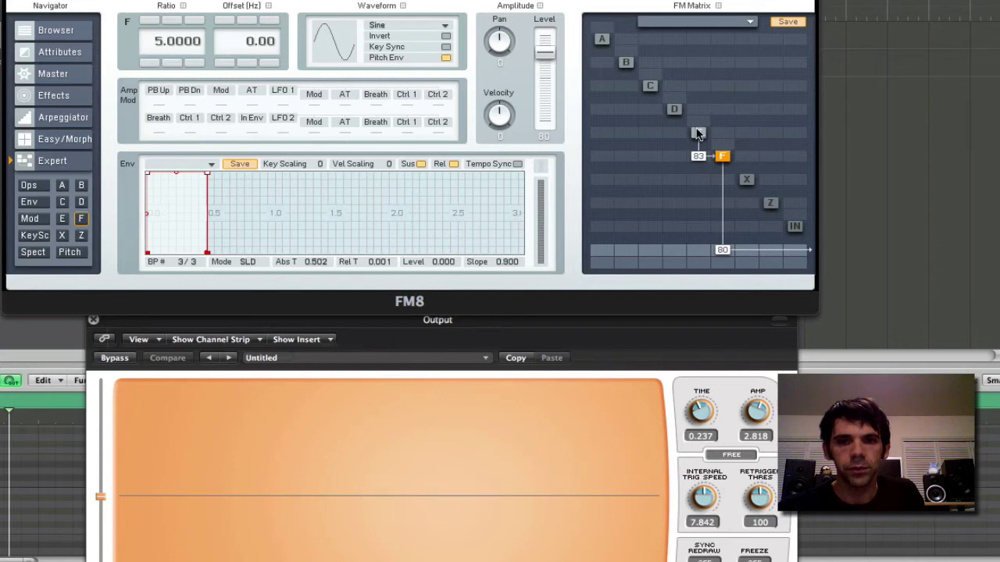
pyautogui.click(698, 134)
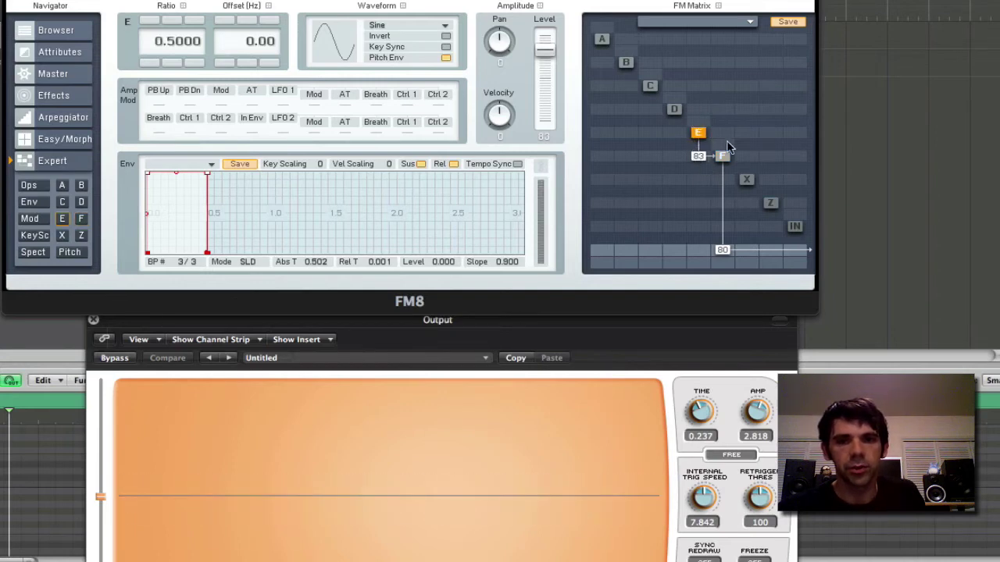
pyautogui.click(721, 157)
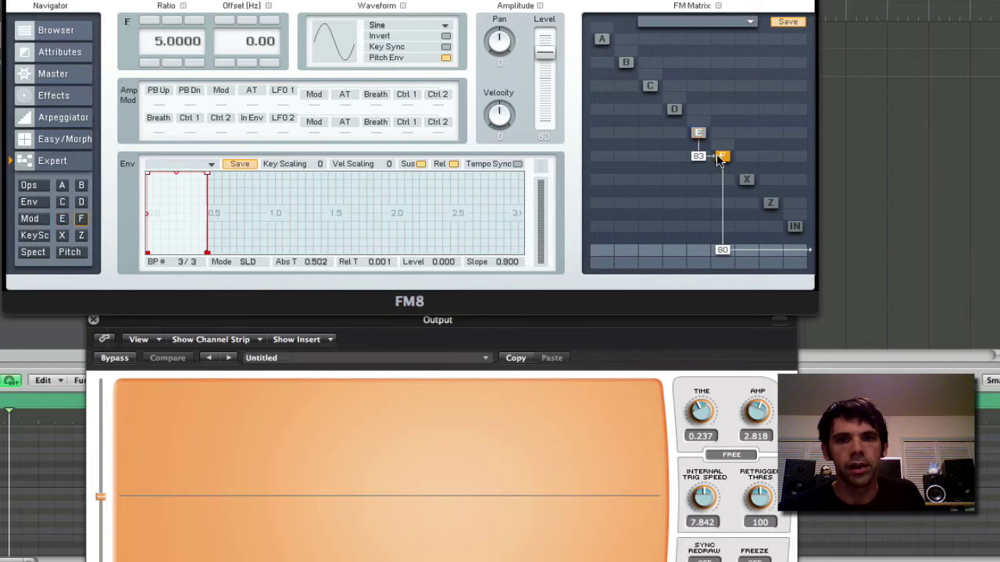
pyautogui.click(698, 133)
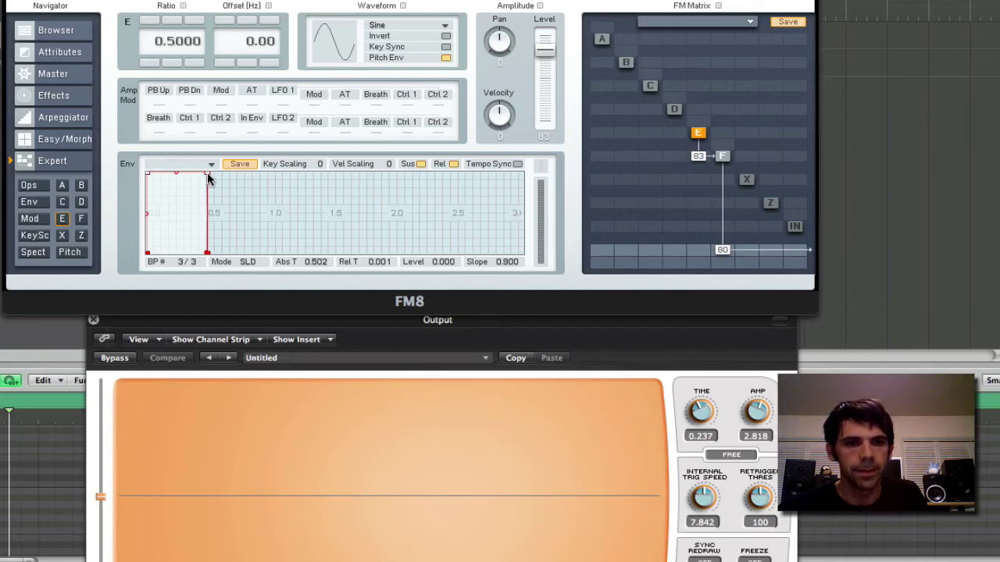
# Step: Reshape operator E's envelope into a decay to zero ending near 1.677 s, curve slope 0.640
pyautogui.moveTo(209, 179); pyautogui.dragTo(421, 364)
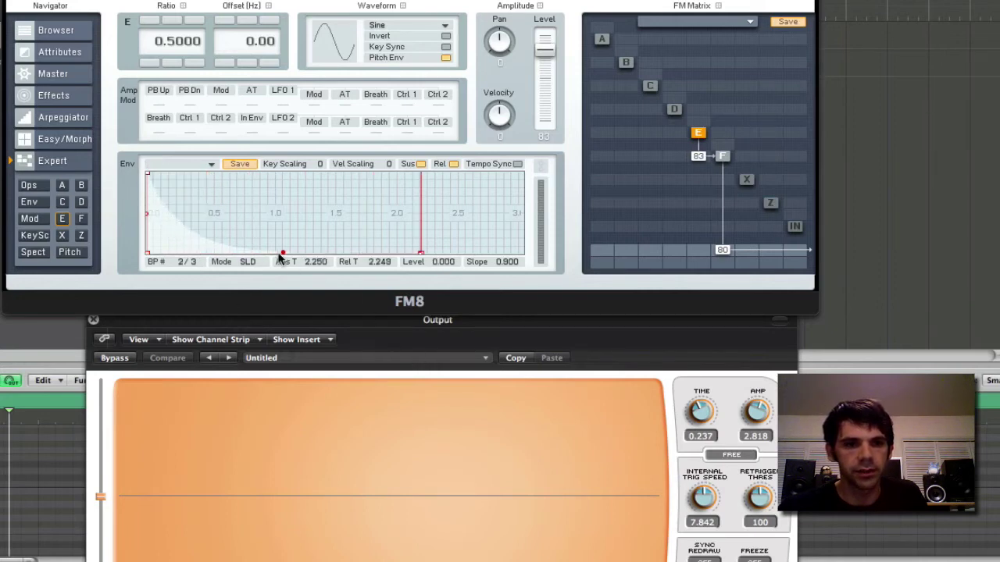
pyautogui.moveTo(281, 253); pyautogui.dragTo(294, 230)
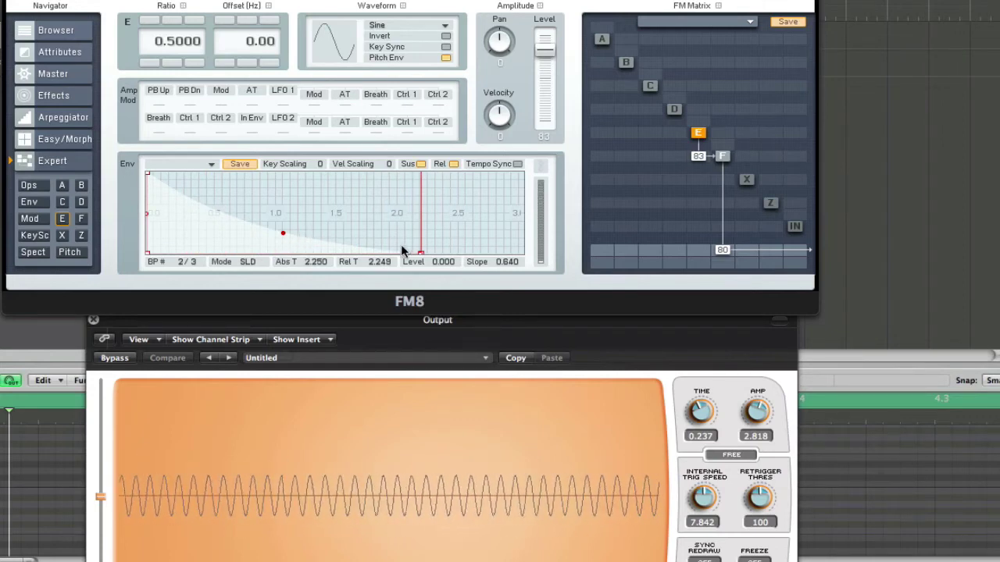
pyautogui.moveTo(418, 254); pyautogui.dragTo(350, 254)
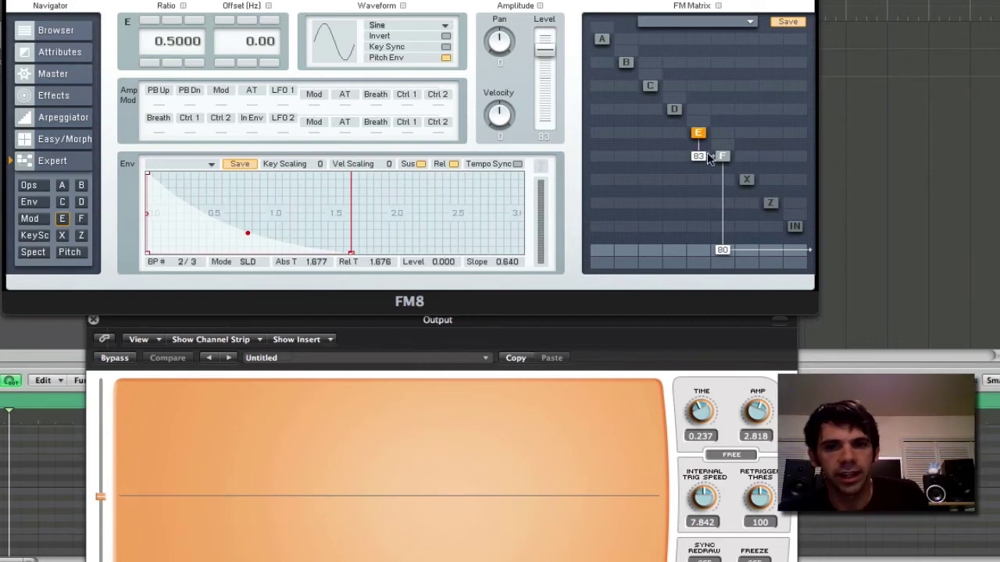
# Step: Lower E's feedback to 38 and its modulation of F to 55
pyautogui.moveTo(699, 159); pyautogui.dragTo(704, 104)
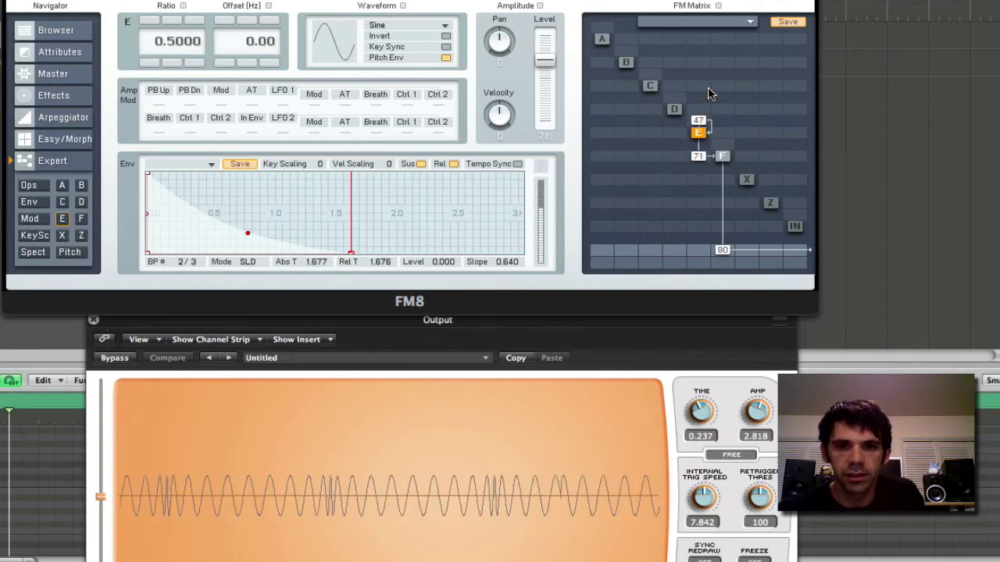
pyautogui.click(700, 124)
pyautogui.moveTo(701, 125); pyautogui.dragTo(698, 173)
pyautogui.click(699, 159)
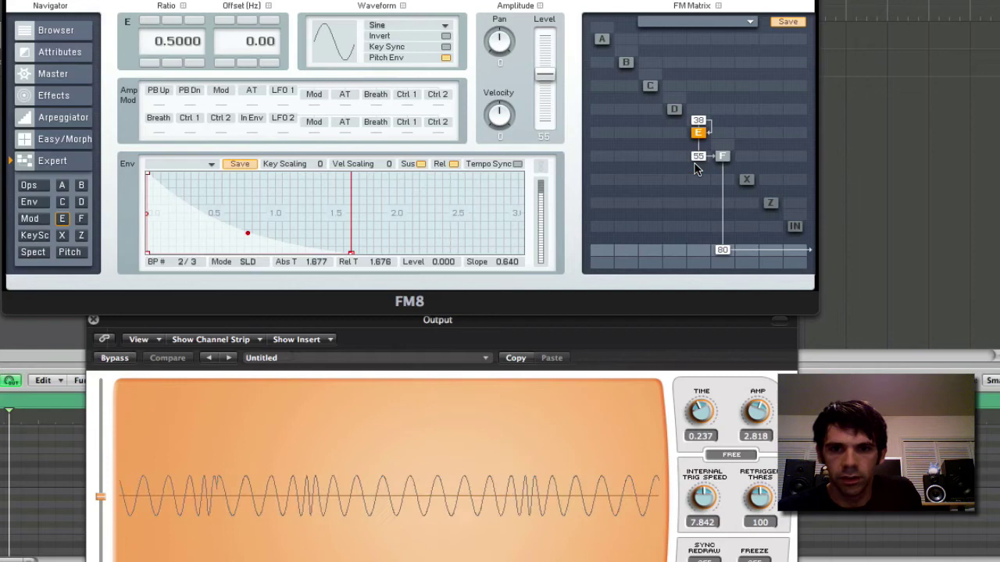
# Step: Shape operator F's envelope with an attack peak near 0.7 s and a release stretched to about 3 s
pyautogui.click(29, 202)
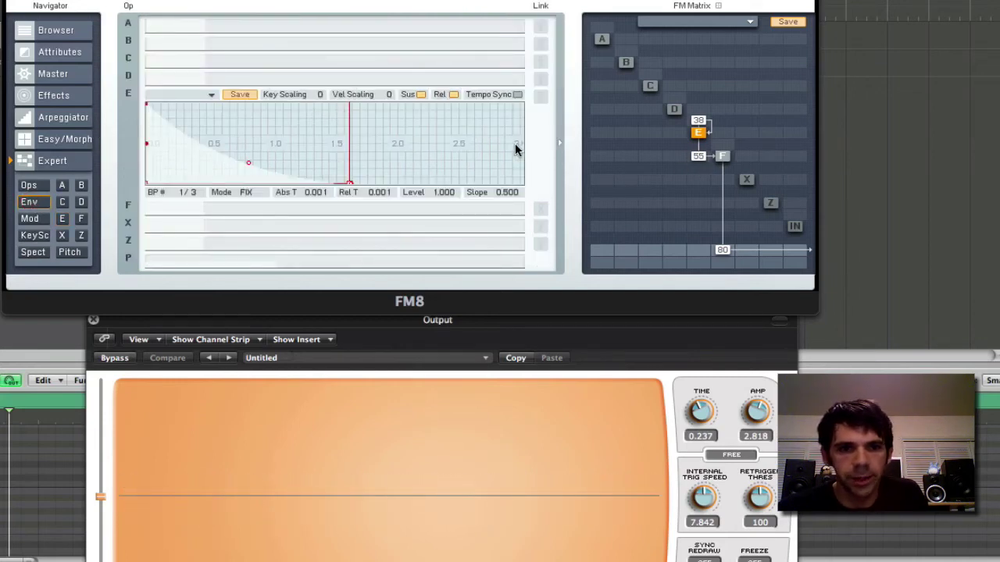
pyautogui.click(541, 212)
pyautogui.click(173, 205)
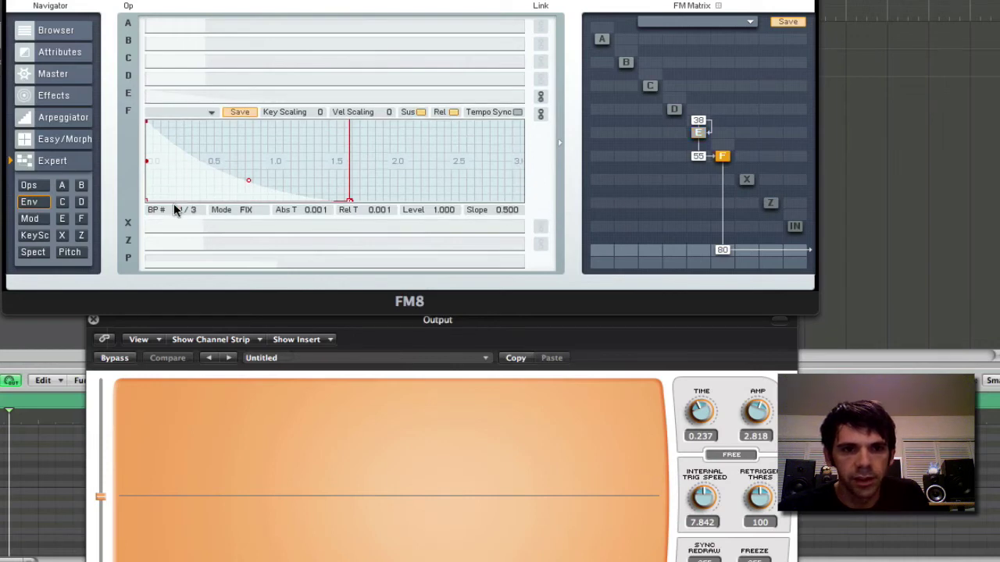
pyautogui.moveTo(148, 126); pyautogui.dragTo(231, 138)
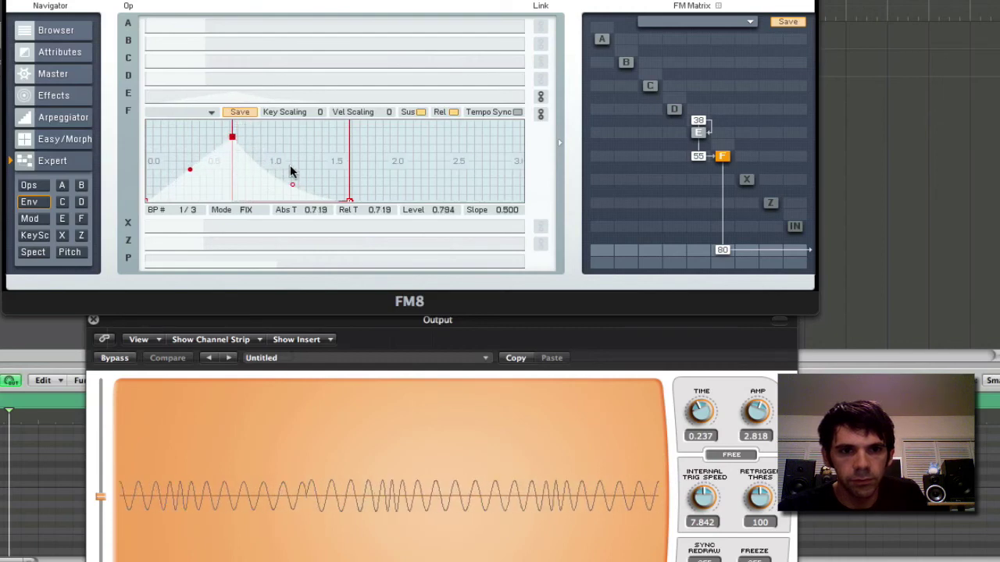
pyautogui.click(350, 202)
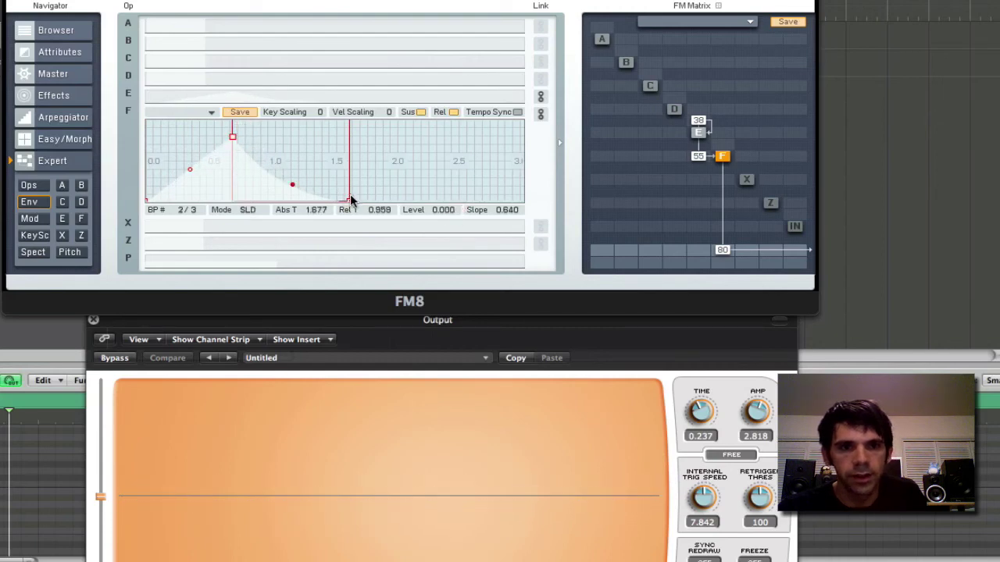
pyautogui.moveTo(350, 199); pyautogui.dragTo(516, 248)
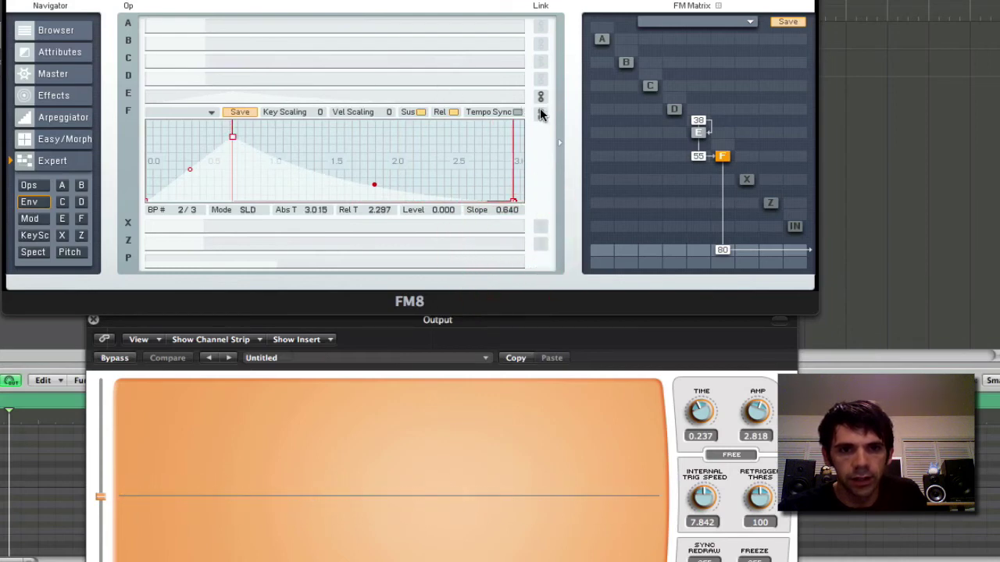
# Step: Unlink the envelopes and shorten operator E's envelope, lowering its peak to about 0.35
pyautogui.click(538, 111)
pyautogui.click(490, 96)
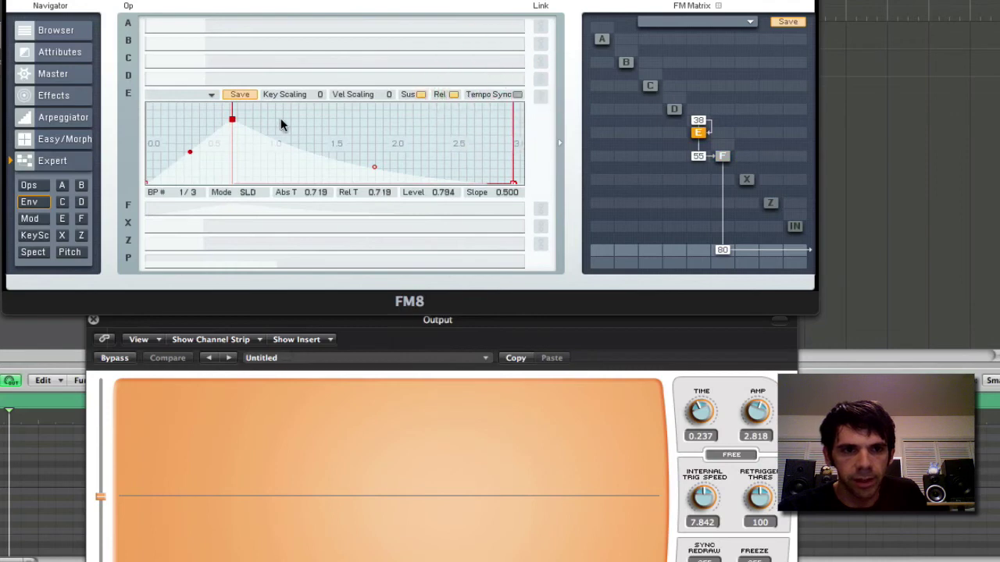
pyautogui.moveTo(232, 123); pyautogui.dragTo(229, 158)
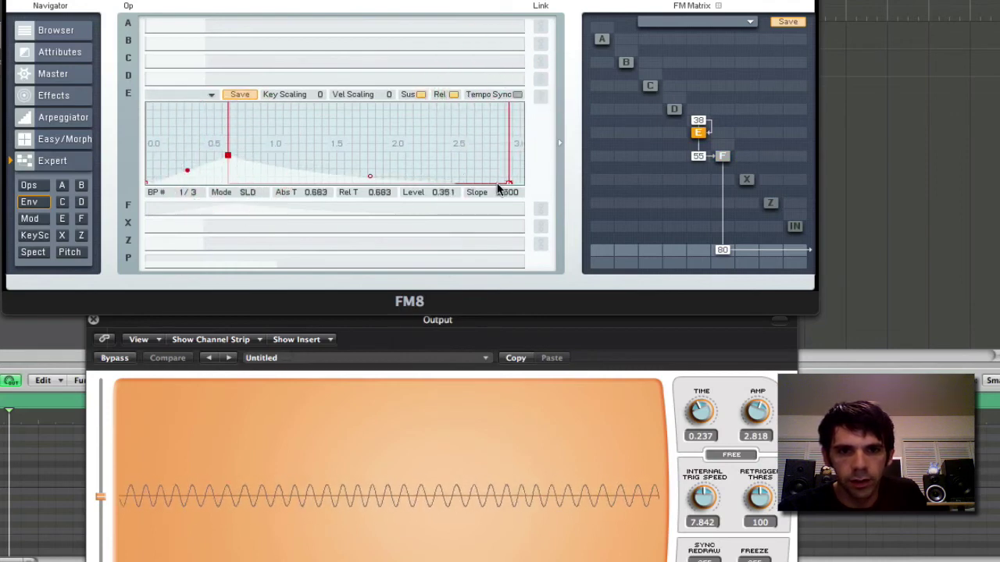
pyautogui.moveTo(506, 184); pyautogui.dragTo(417, 217)
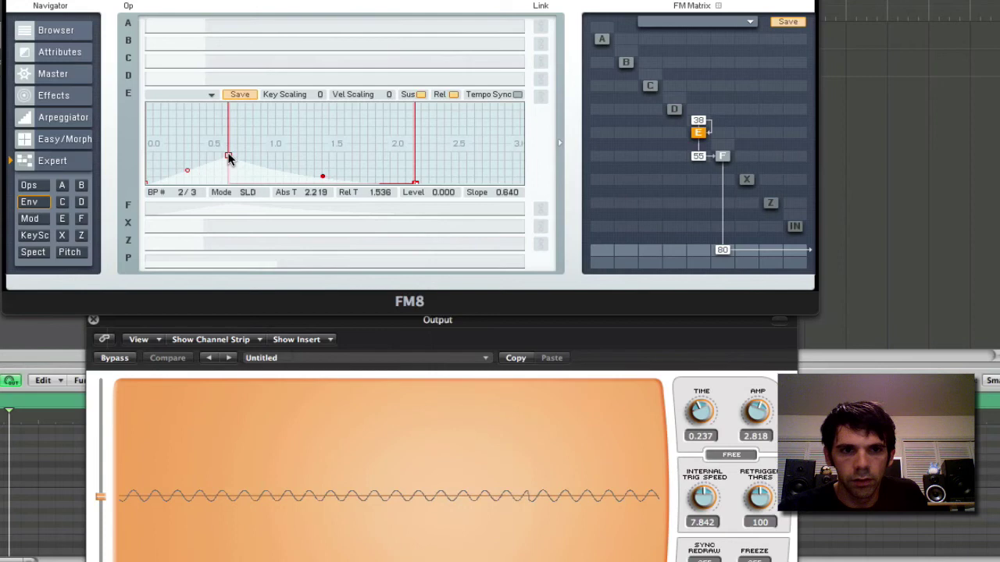
pyautogui.moveTo(229, 158); pyautogui.dragTo(227, 156)
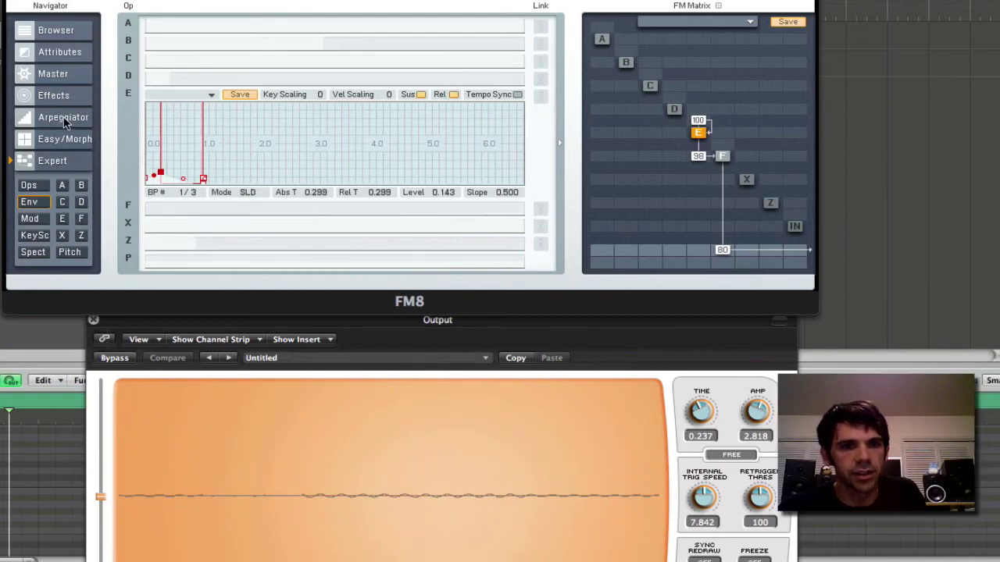
# Step: Check operator ratios, set 6 dynamic unison voices in Master, and view the effects chain
pyautogui.click(190, 205)
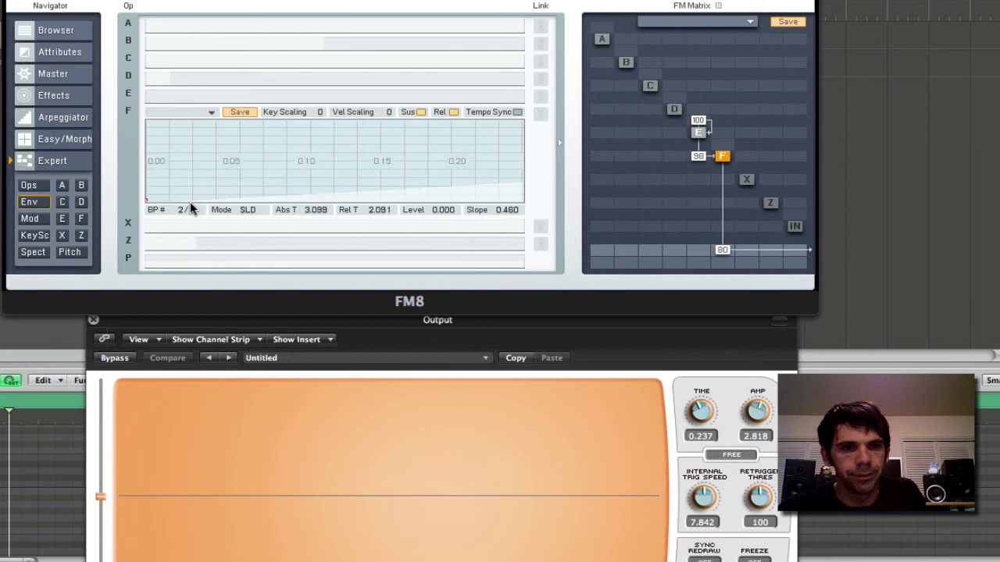
pyautogui.click(29, 187)
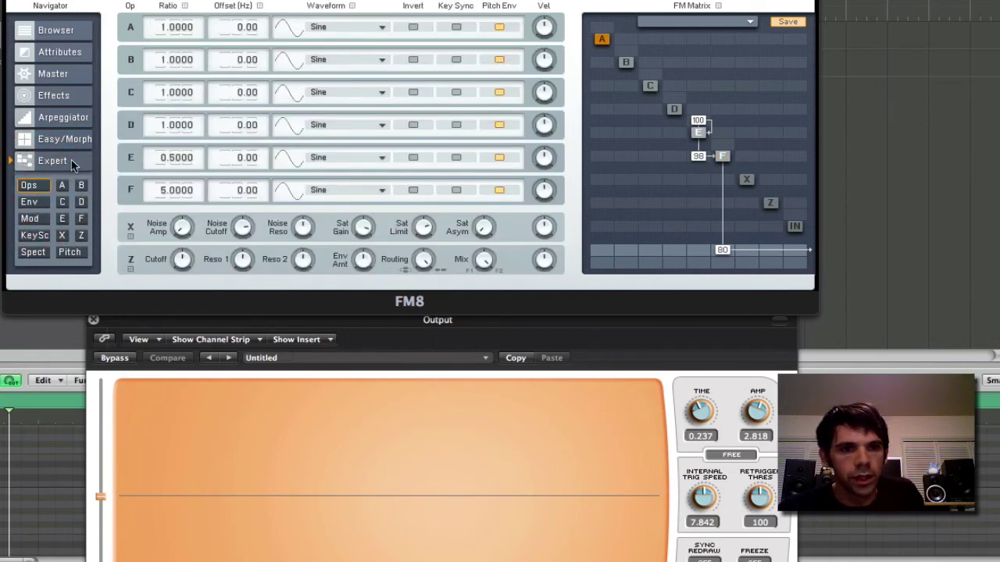
pyautogui.click(65, 78)
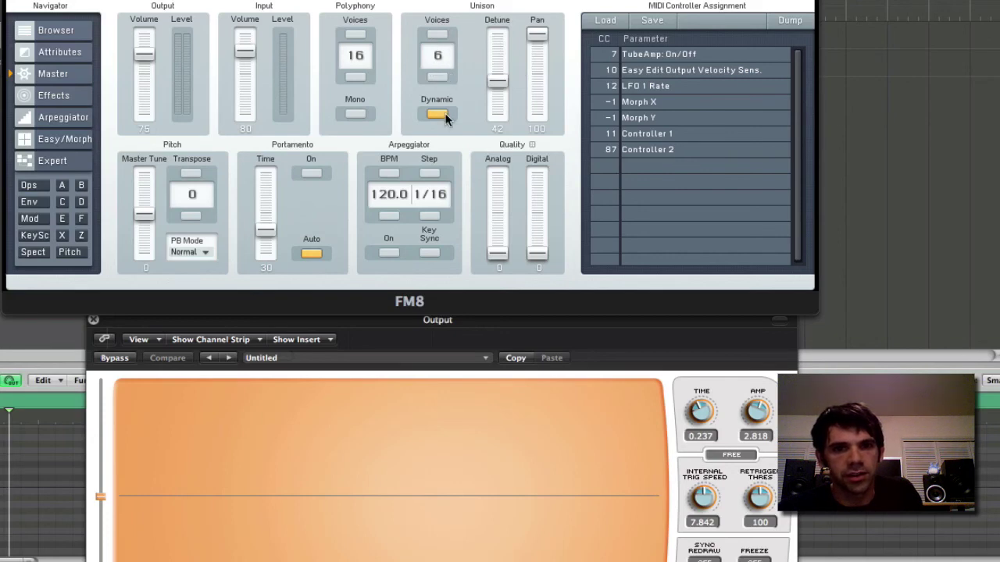
pyautogui.click(84, 95)
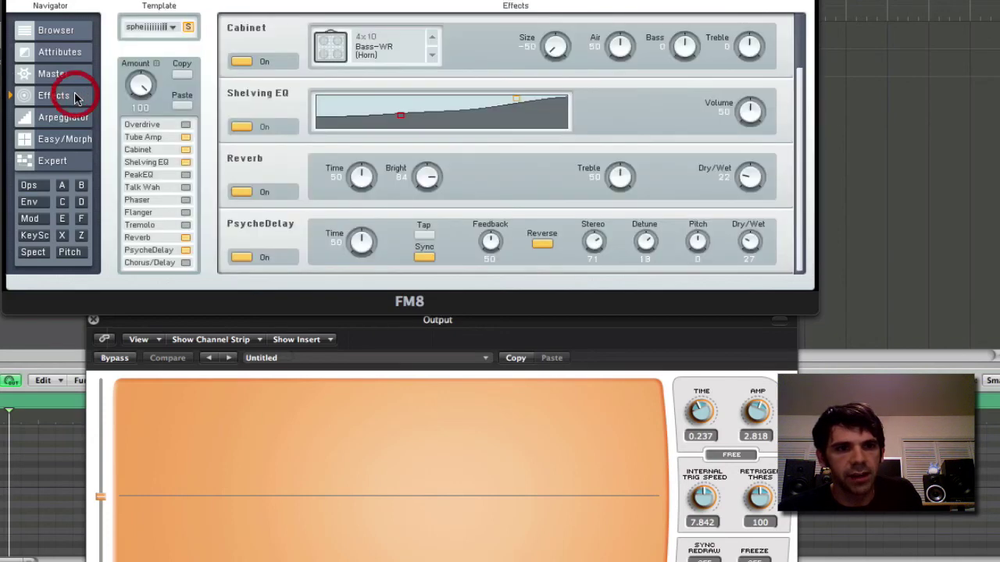